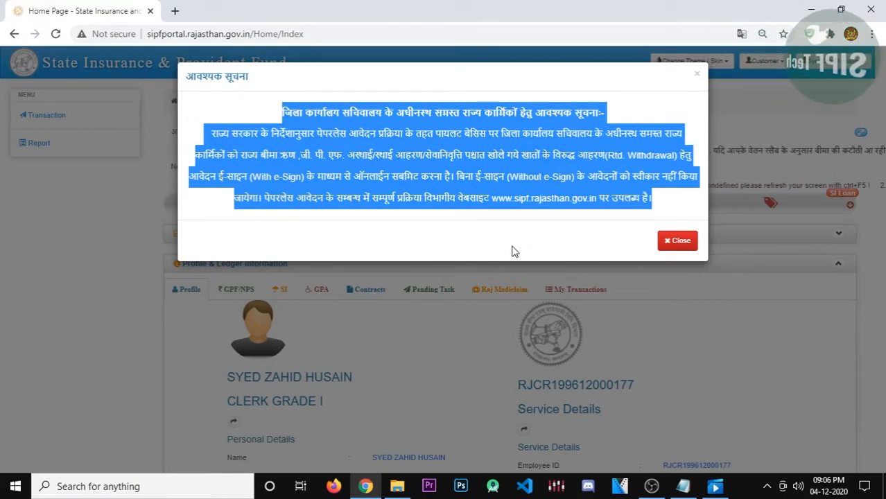
# - Dismiss the notice and open the SI-Loan transaction form
pyautogui.click(687, 250)
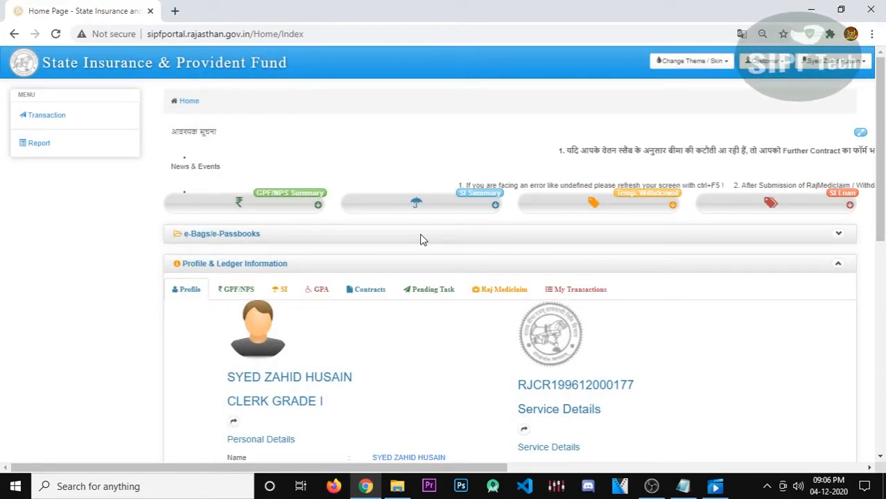
pyautogui.click(52, 127)
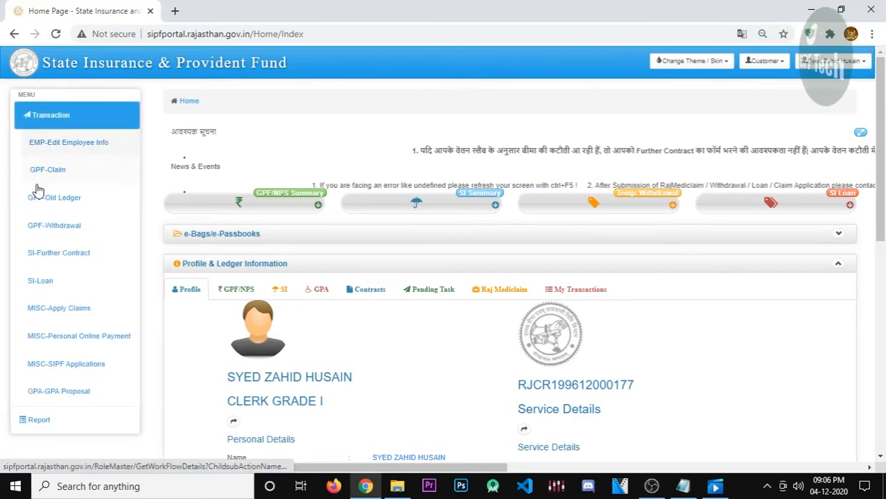
pyautogui.click(40, 285)
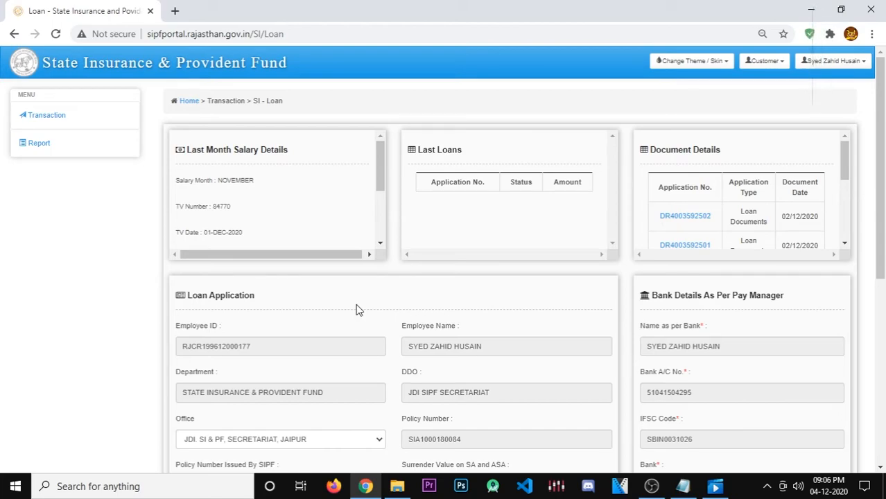
# - Enter a loan amount of 200000 in the SI loan application
pyautogui.scroll(-4, 356, 309)
pyautogui.scroll(1, 357, 309)
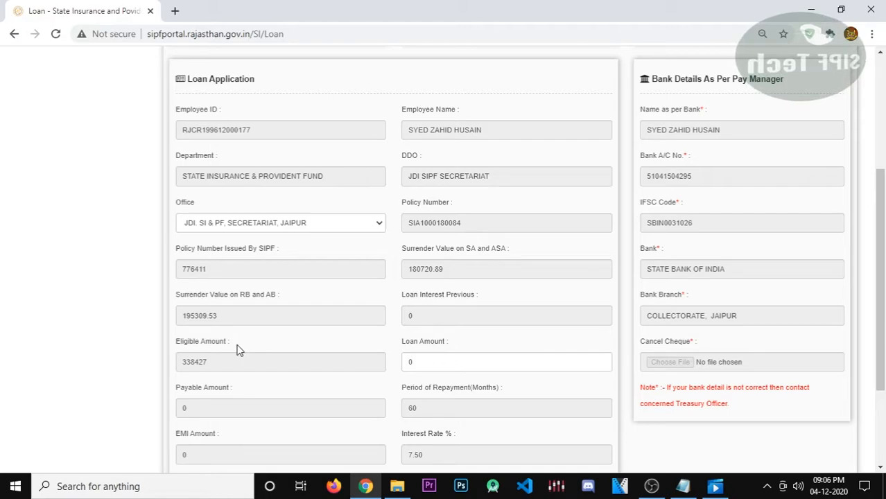
pyautogui.moveTo(233, 347); pyautogui.dragTo(181, 367)
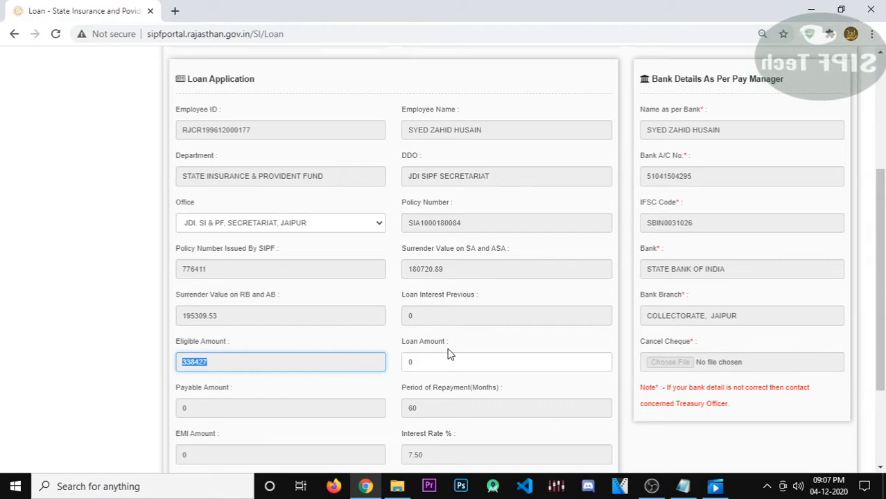
pyautogui.moveTo(451, 347); pyautogui.dragTo(407, 348)
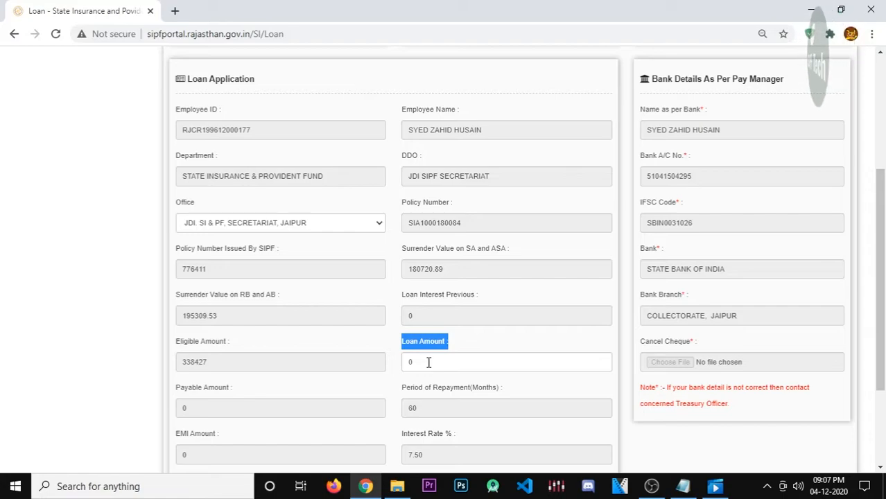
pyautogui.click(428, 362)
pyautogui.moveTo(415, 362); pyautogui.dragTo(403, 362)
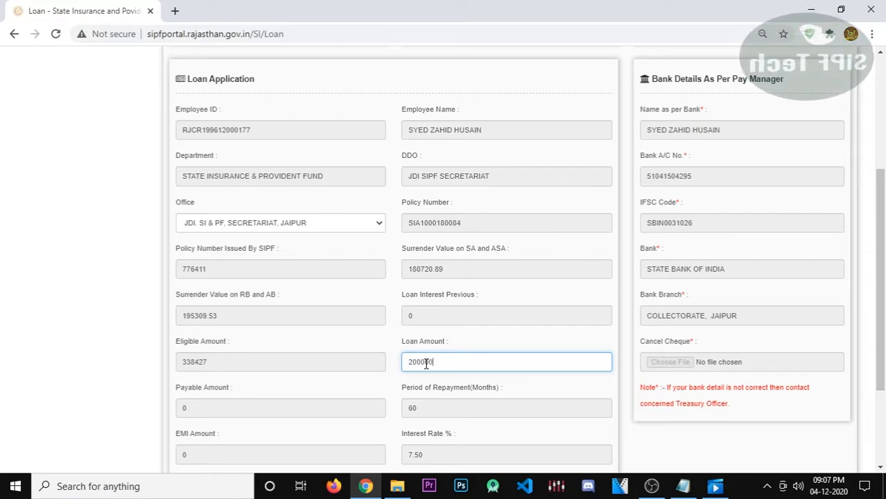
pyautogui.click(398, 393)
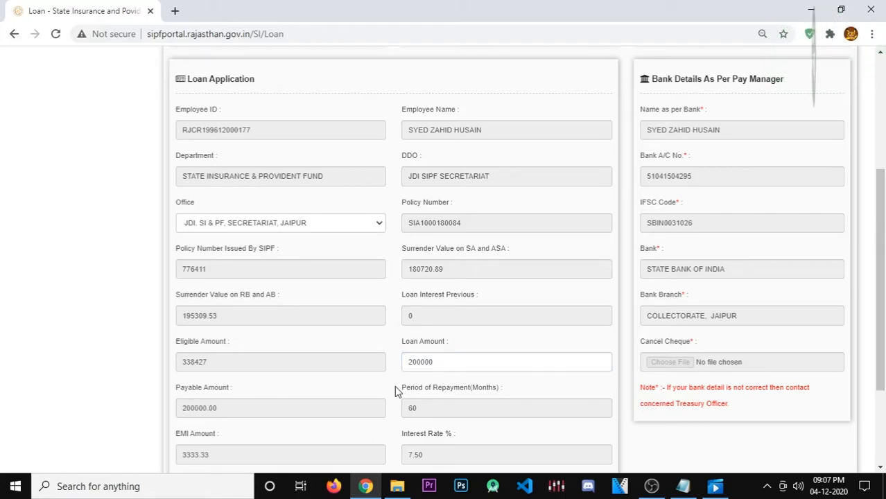
# - Review the payable amount, EMI, repayment period and interest fields of the loan application
pyautogui.scroll(-3, 369, 380)
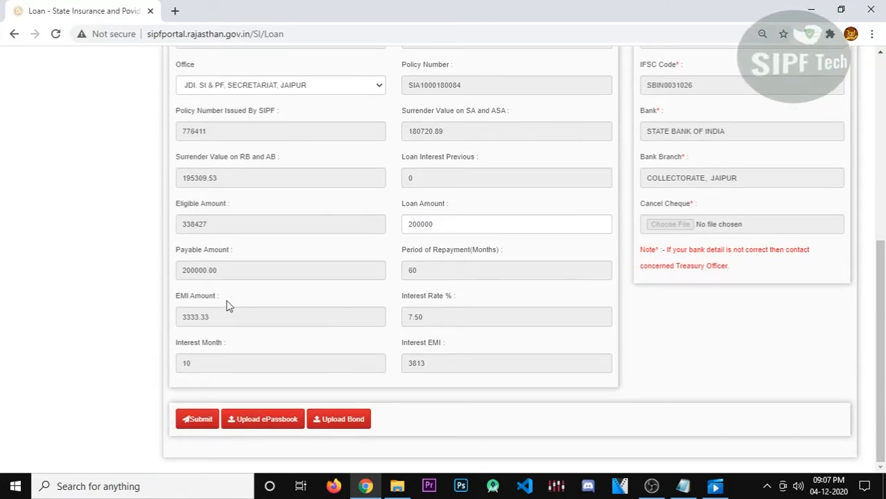
pyautogui.moveTo(218, 316); pyautogui.dragTo(175, 321)
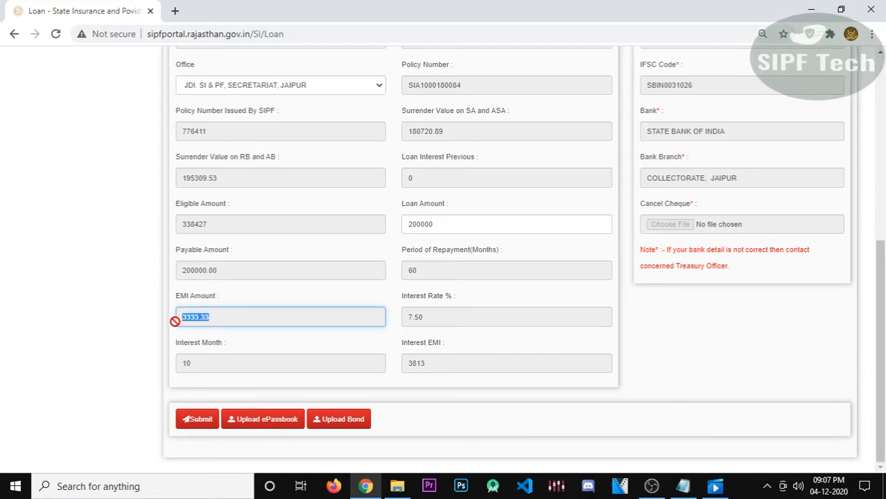
pyautogui.moveTo(420, 270); pyautogui.dragTo(402, 281)
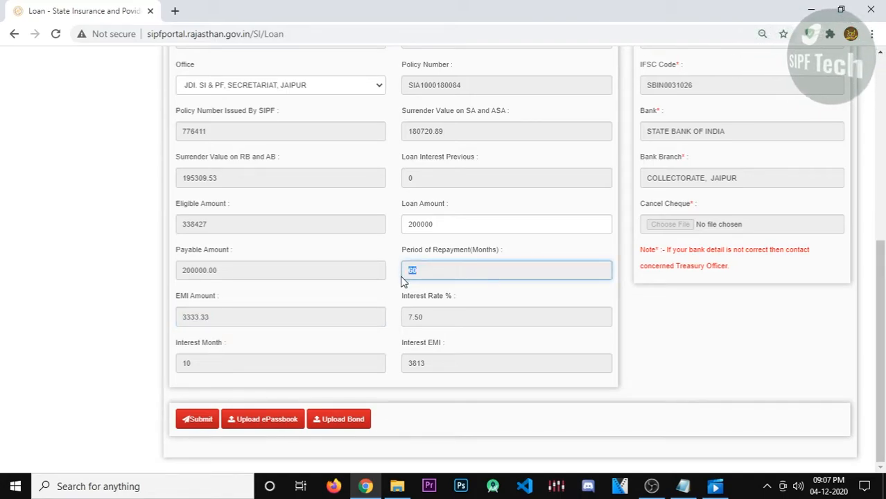
pyautogui.click(248, 309)
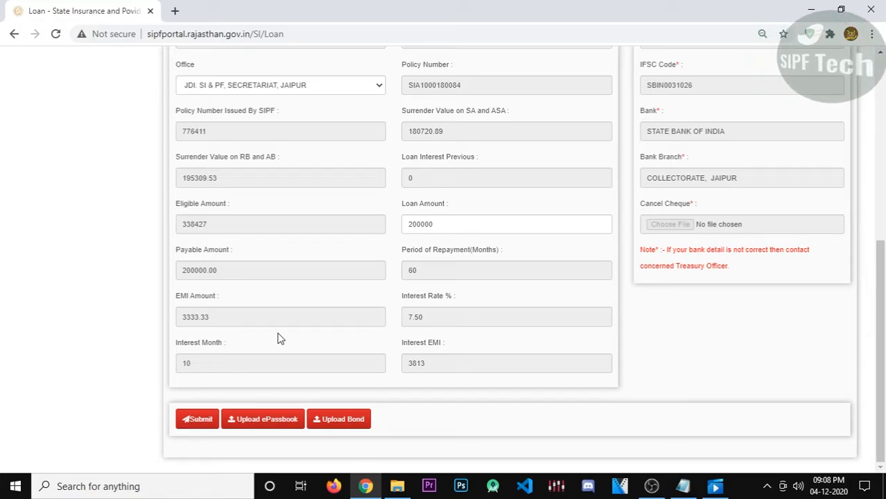
pyautogui.moveTo(439, 222); pyautogui.dragTo(372, 233)
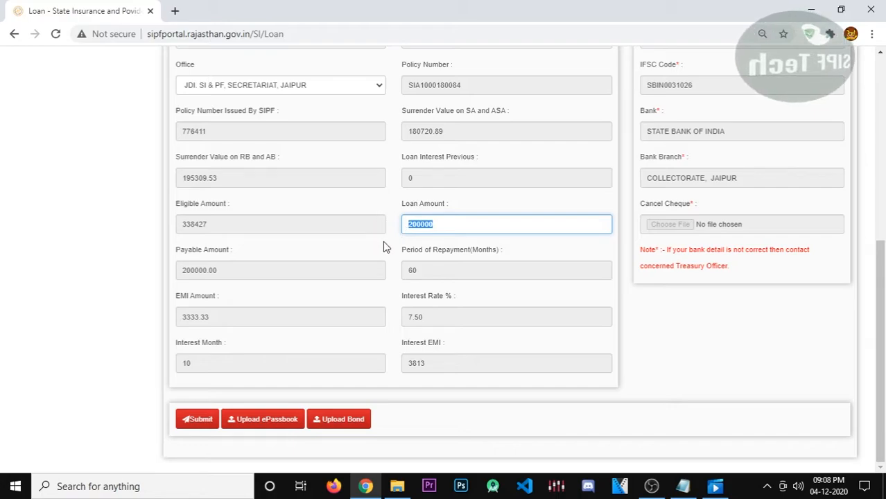
pyautogui.click(387, 251)
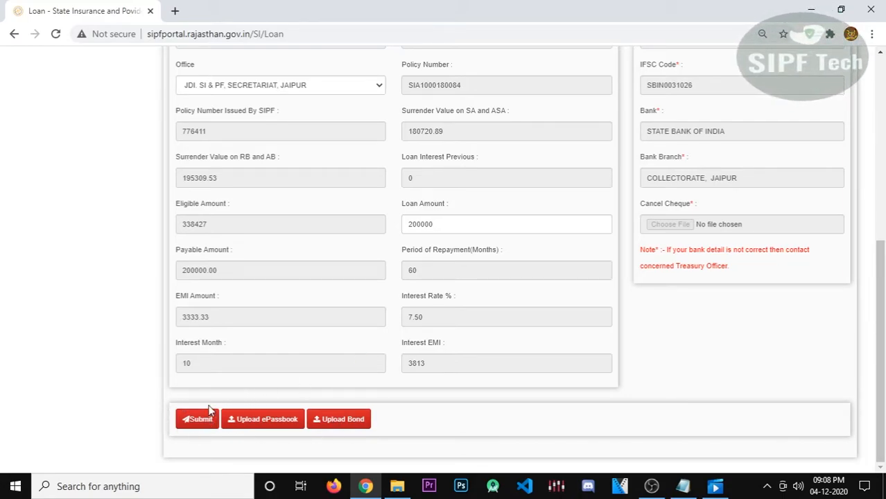
# - Open the policy bond scan upload dialog, browse for a file, then cancel and close it
pyautogui.click(341, 422)
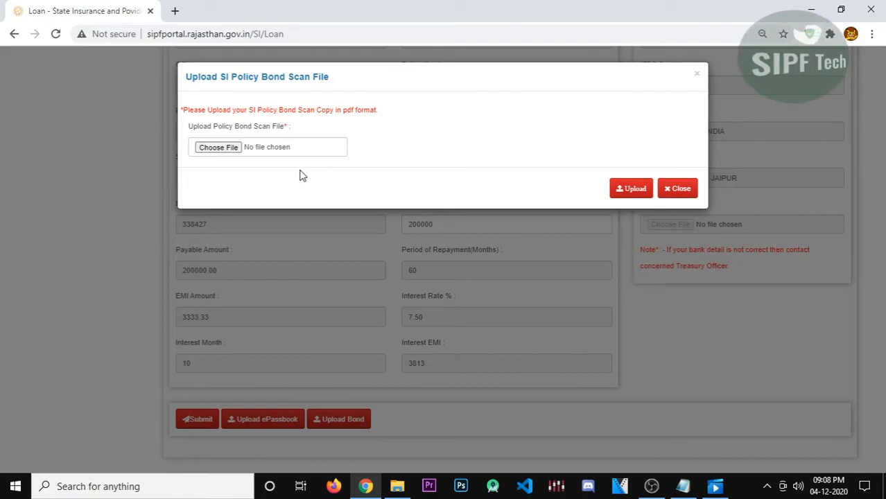
pyautogui.click(220, 150)
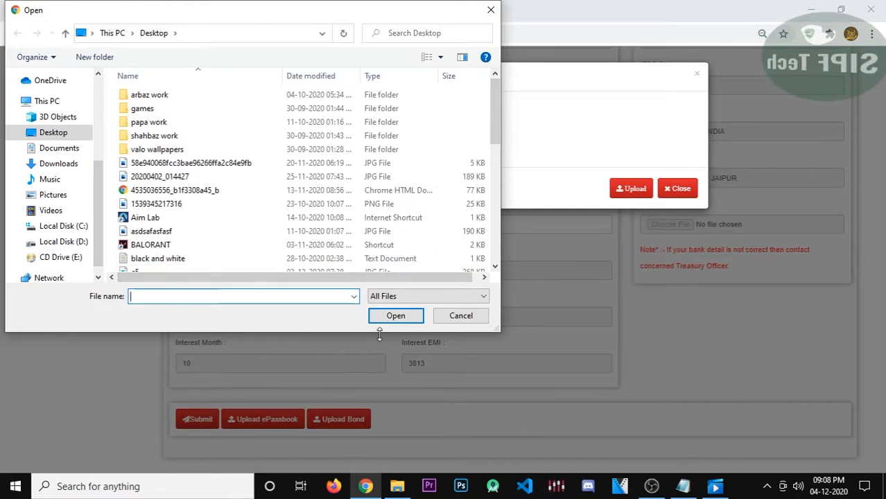
pyautogui.click(447, 320)
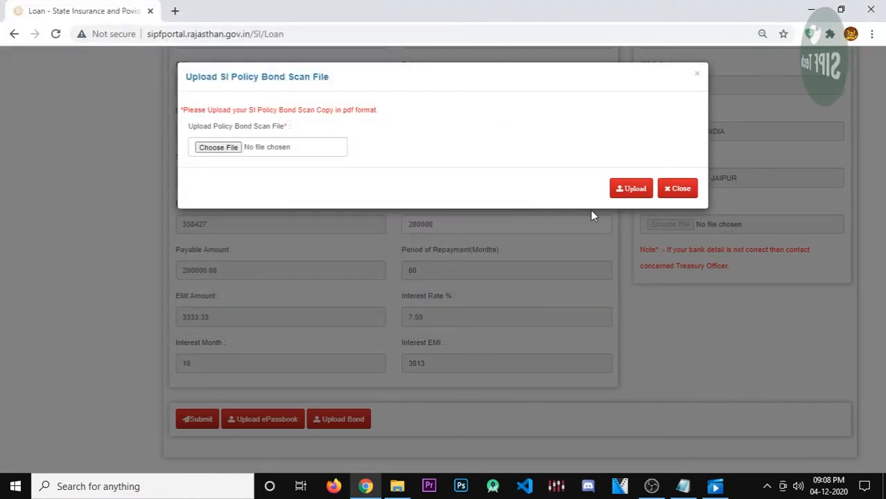
pyautogui.click(601, 271)
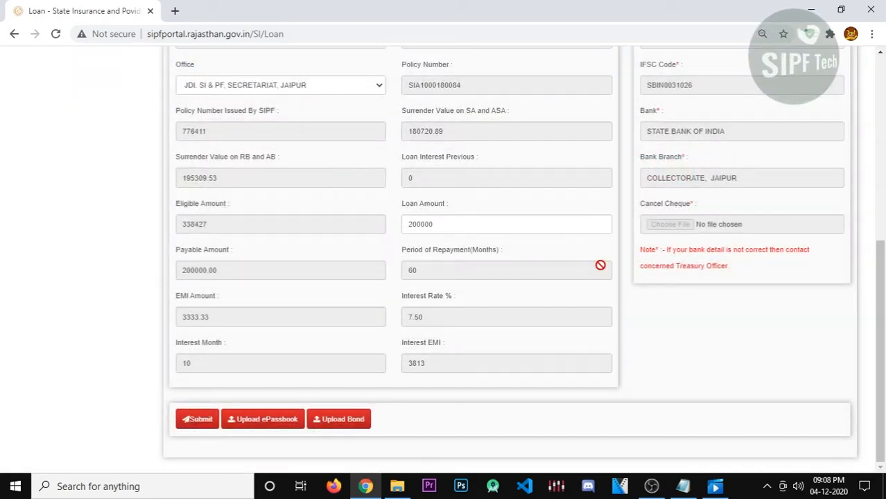
# - Open the old passbook scan upload dialog, browse for a file, then cancel and close it
pyautogui.click(257, 426)
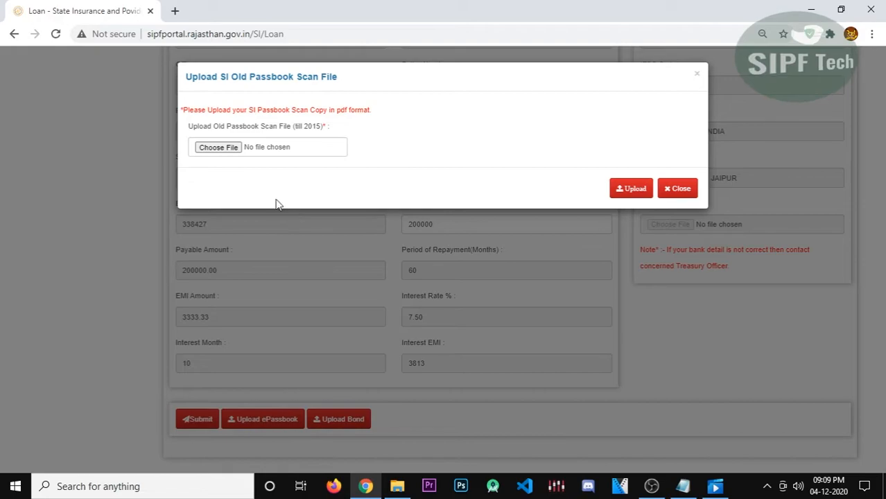
pyautogui.click(226, 149)
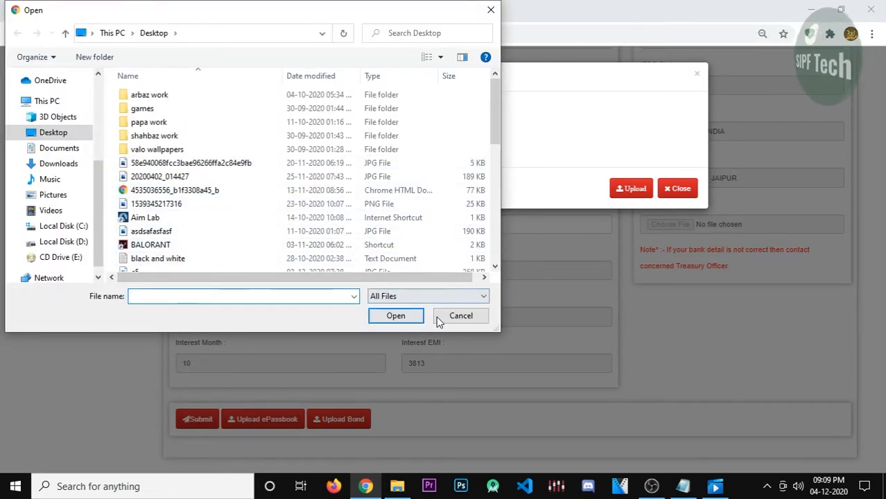
pyautogui.click(455, 317)
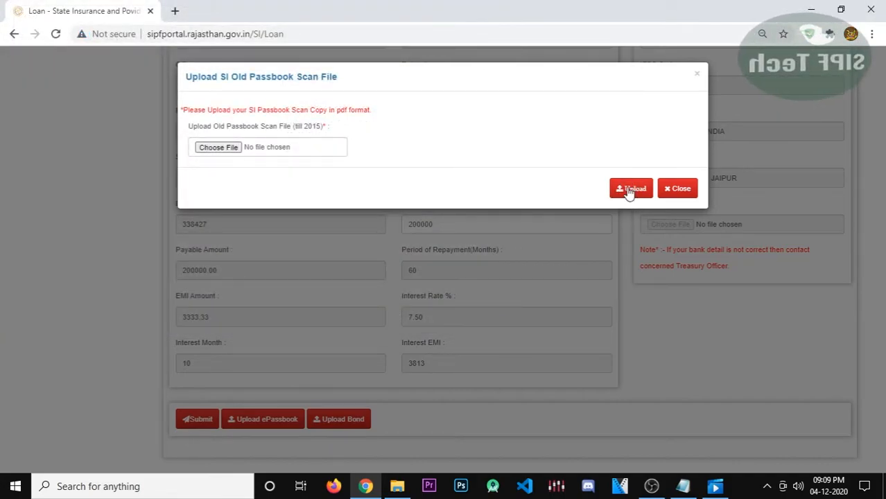
pyautogui.click(630, 245)
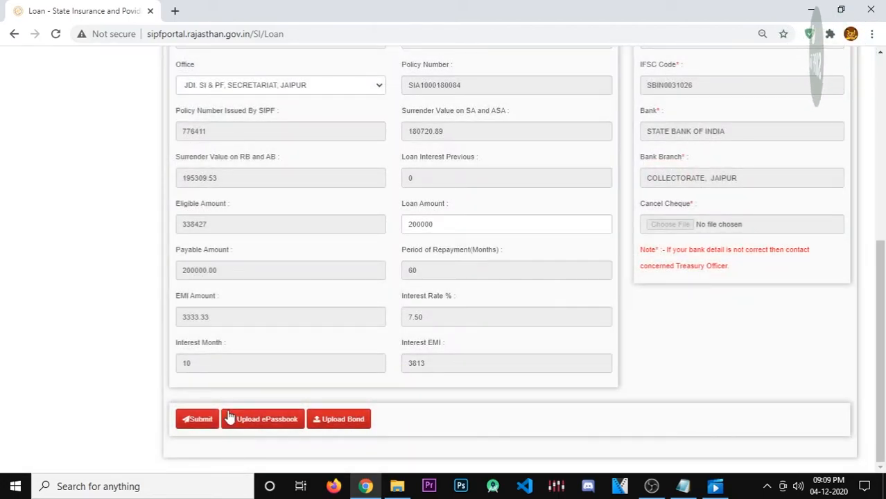
# - Submit the loan application and acknowledge the save message
pyautogui.click(200, 421)
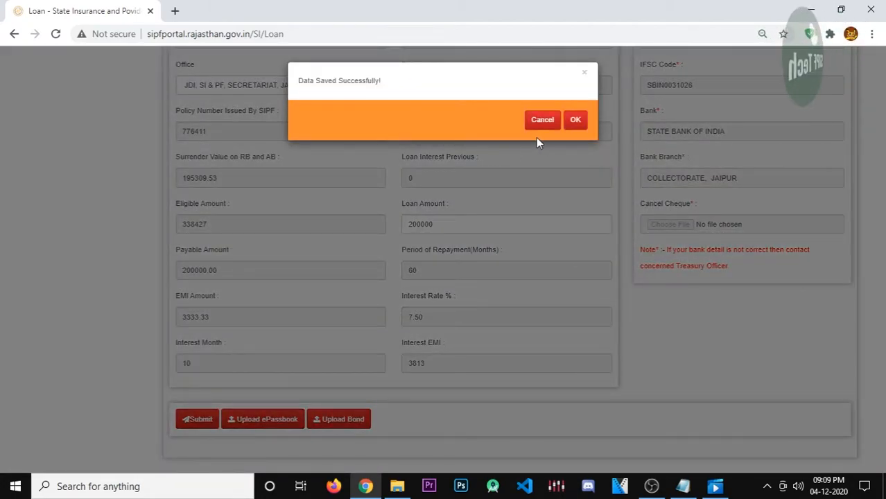
pyautogui.click(575, 122)
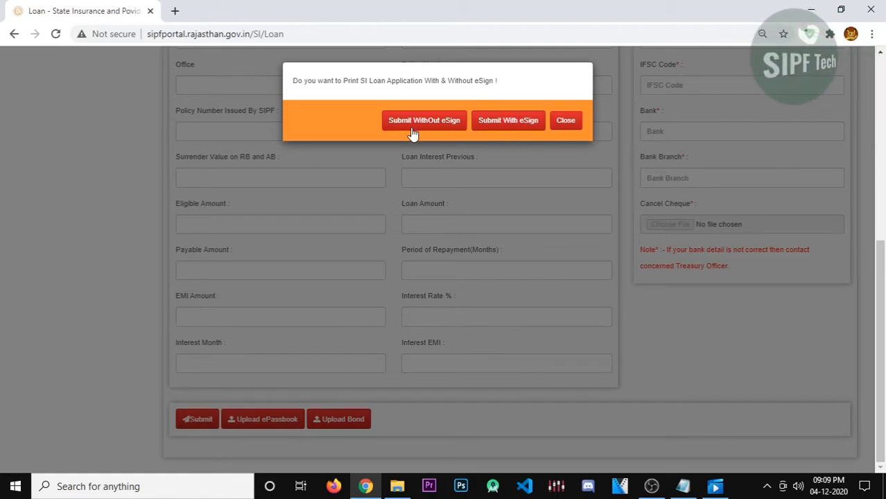
# - Choose to submit with eSign, then enter and submit the OTP verification code
pyautogui.click(511, 126)
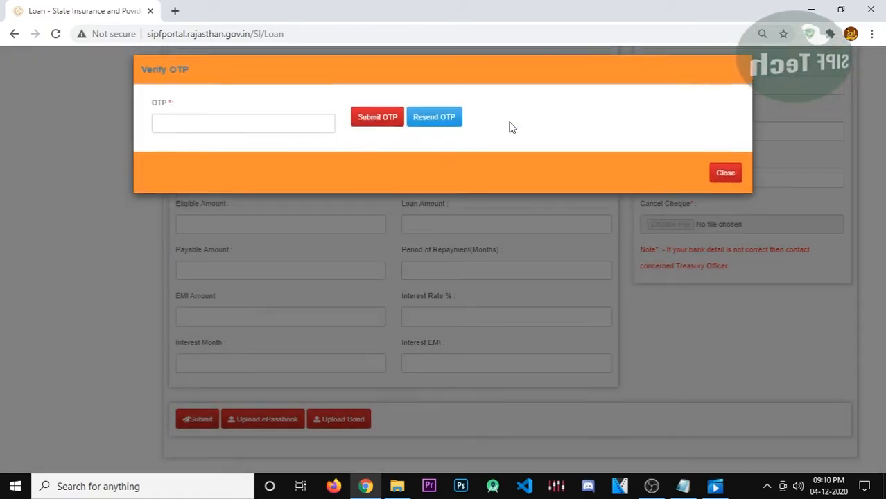
pyautogui.click(294, 129)
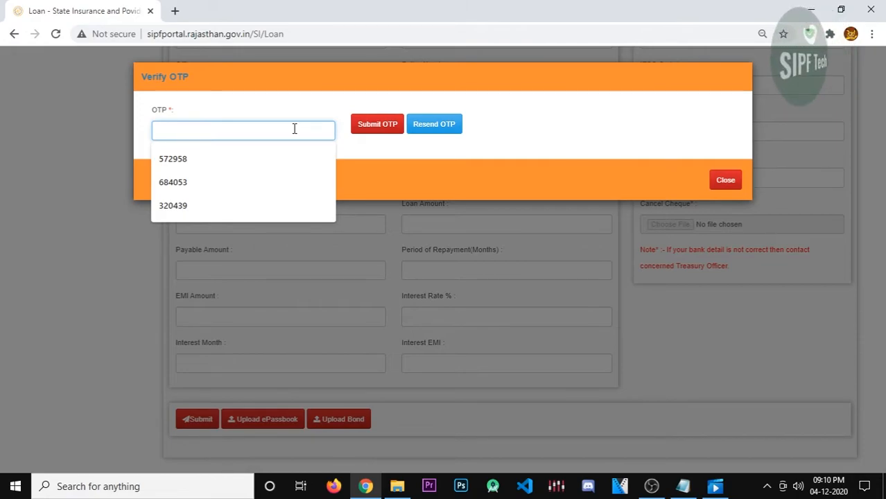
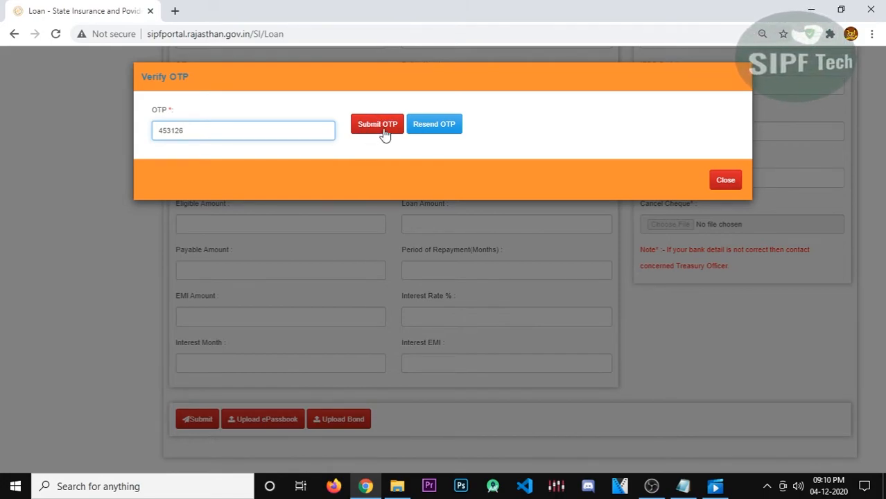
pyautogui.click(462, 227)
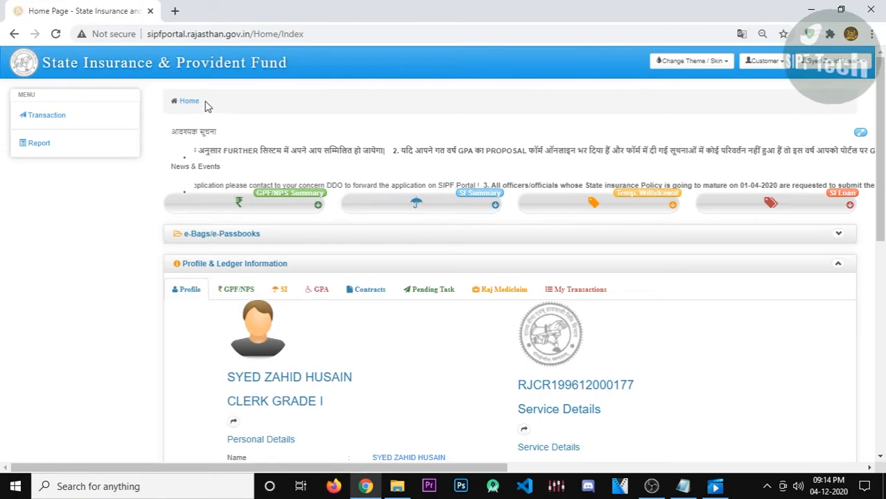
# - Open the Pending Task tab and review the pending SI loan application's row
pyautogui.click(429, 291)
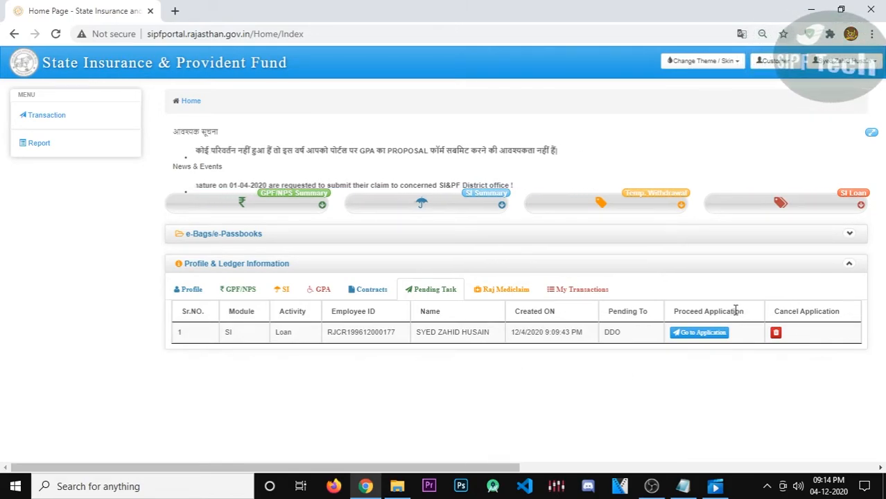
pyautogui.moveTo(747, 317); pyautogui.dragTo(666, 313)
pyautogui.moveTo(842, 316); pyautogui.dragTo(775, 313)
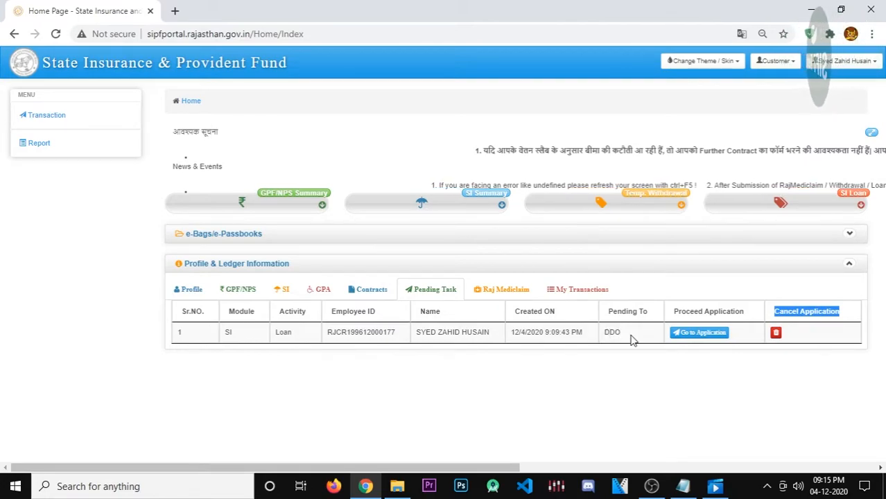
pyautogui.moveTo(623, 338); pyautogui.dragTo(607, 335)
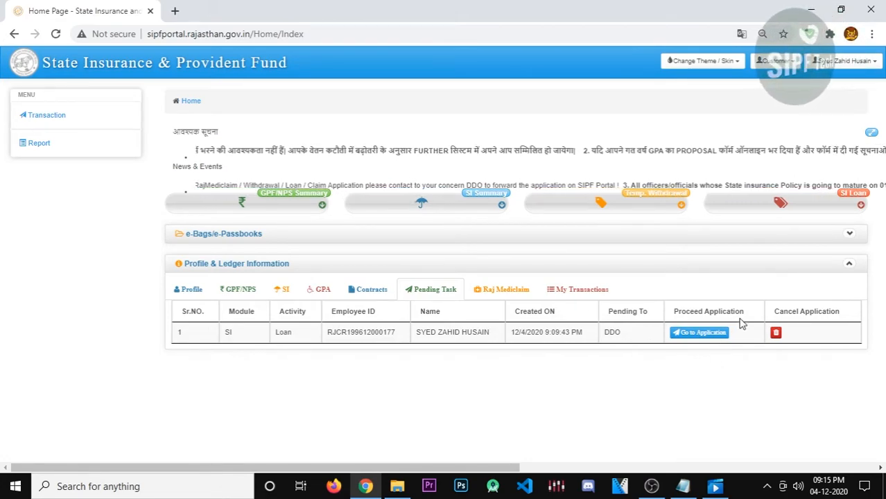
pyautogui.moveTo(745, 317); pyautogui.dragTo(672, 313)
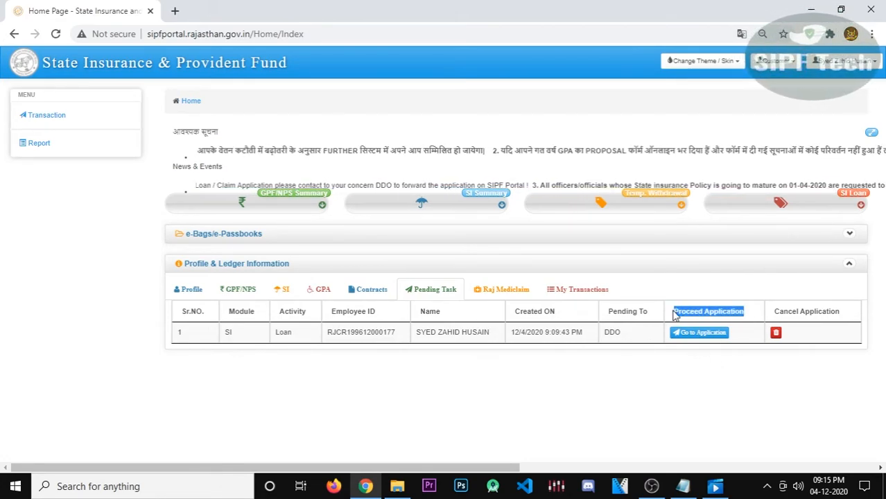
pyautogui.click(719, 355)
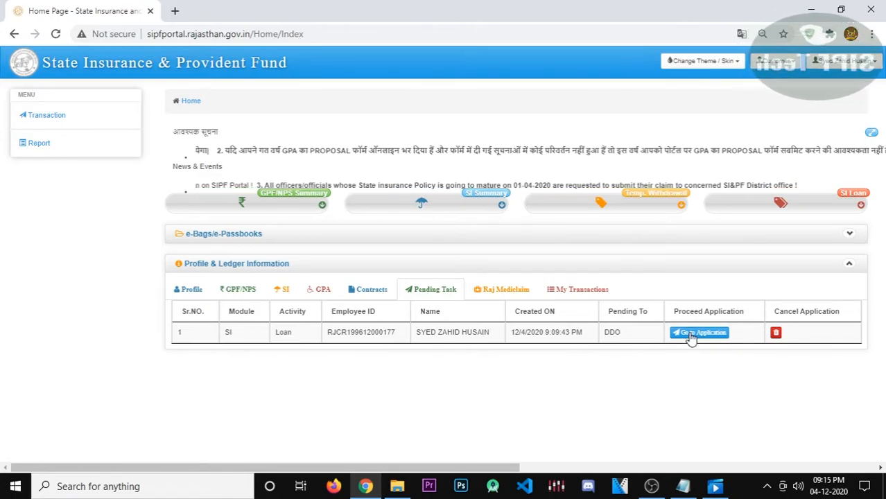
# - Proceed to the pending SI loan application and confirm going to it
pyautogui.click(690, 335)
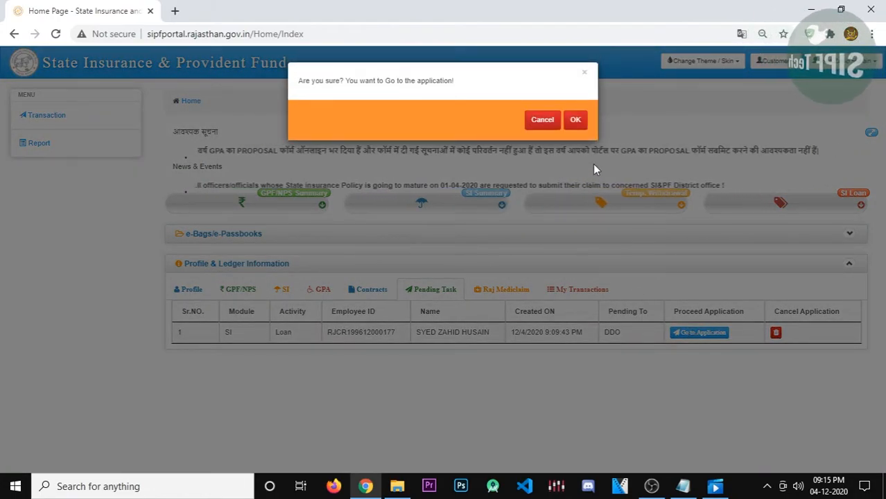
pyautogui.click(574, 120)
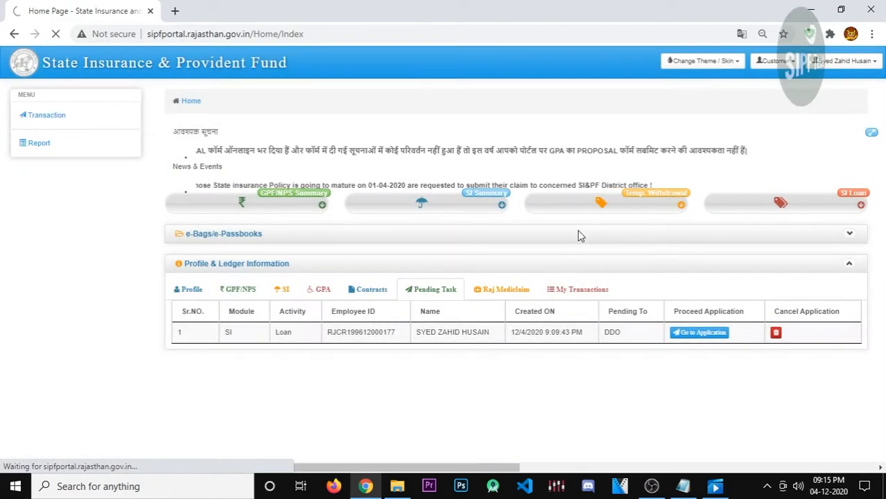
# - Open the application form's print preview and cancel it without saving
pyautogui.scroll(-6, 476, 291)
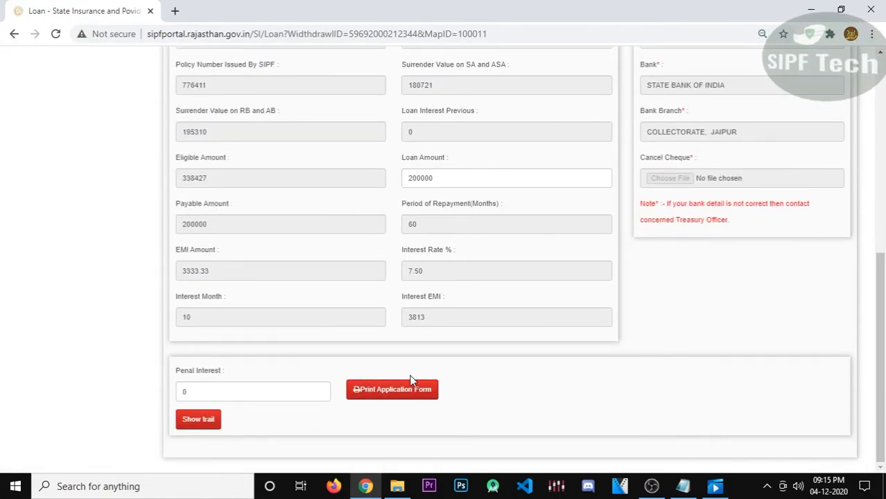
pyautogui.click(376, 398)
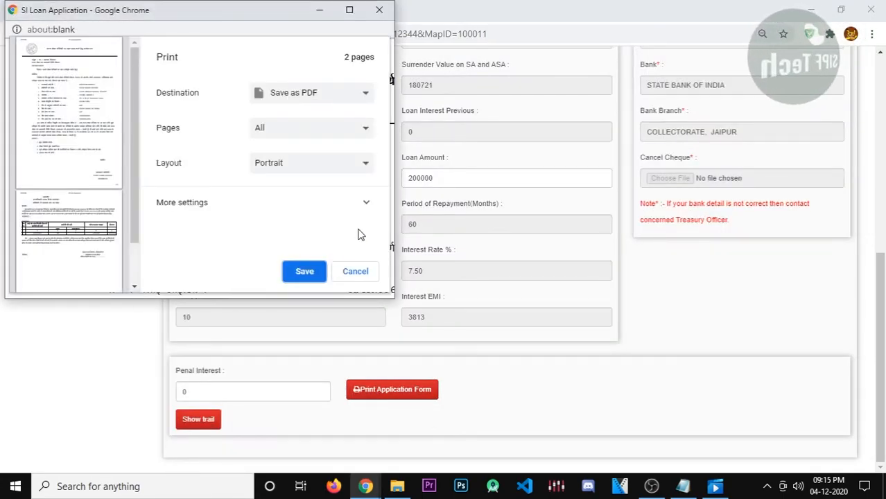
pyautogui.click(354, 275)
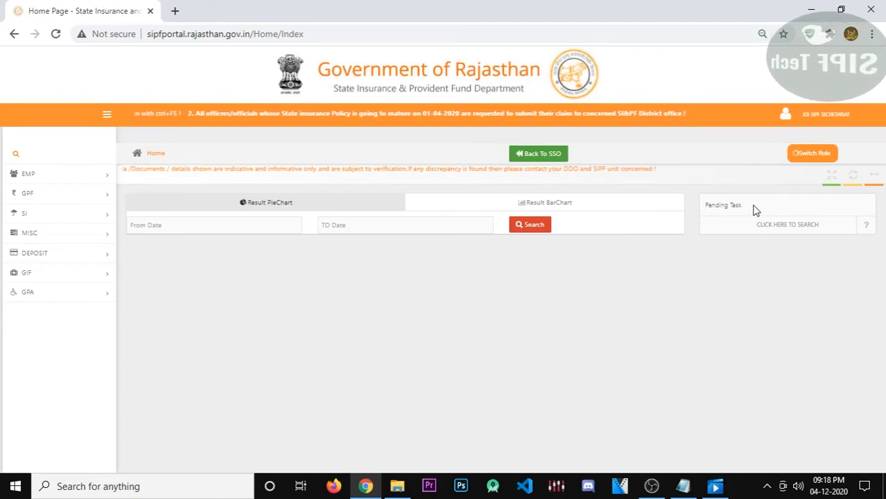
# - Open the pending task search from the DDO home page
pyautogui.moveTo(744, 206); pyautogui.dragTo(690, 204)
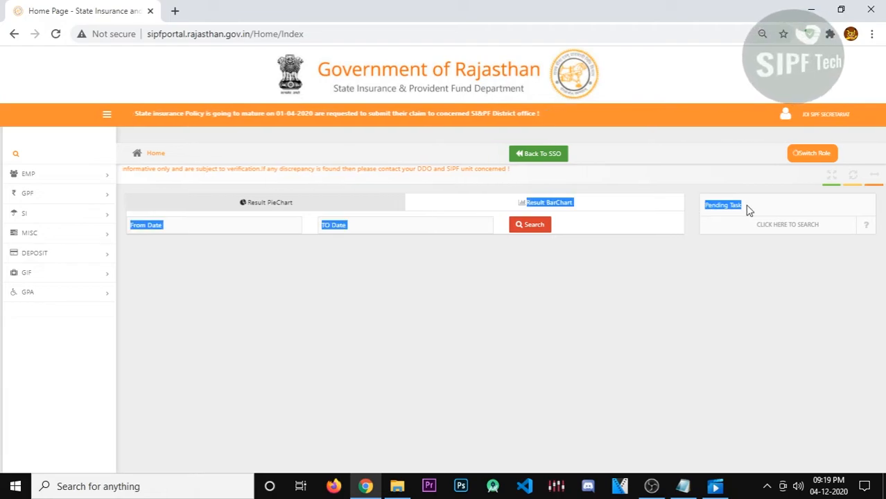
pyautogui.click(762, 208)
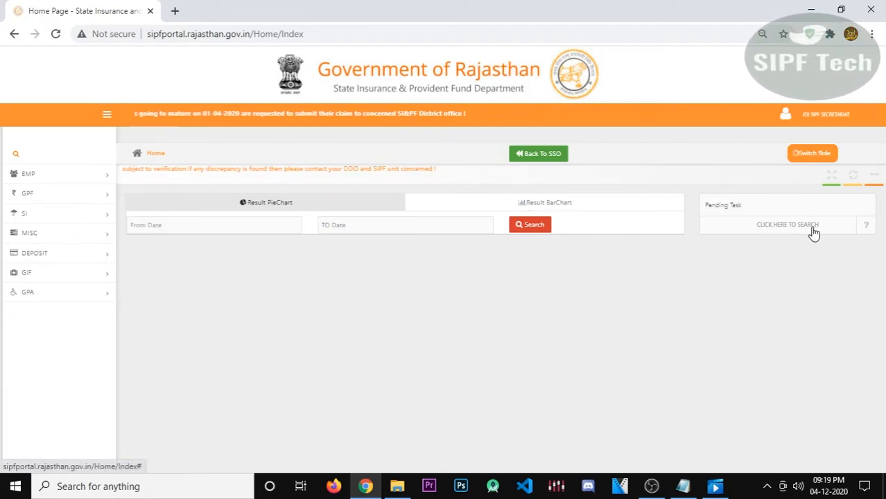
pyautogui.click(778, 233)
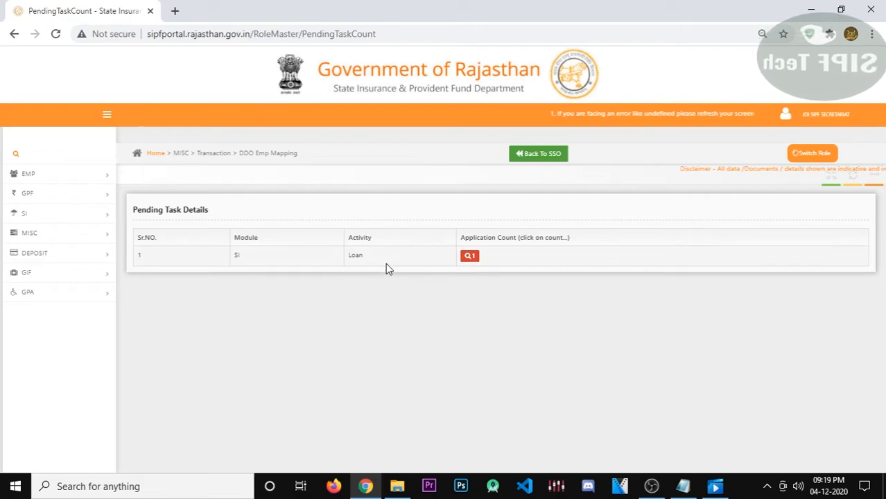
# - Open the pending SI loan application through its application count and employee row
pyautogui.moveTo(310, 267); pyautogui.dragTo(228, 268)
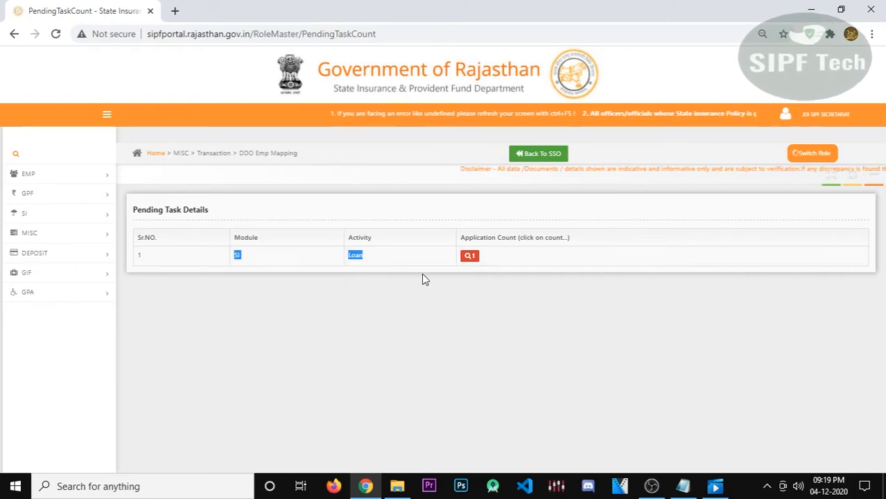
pyautogui.click(469, 256)
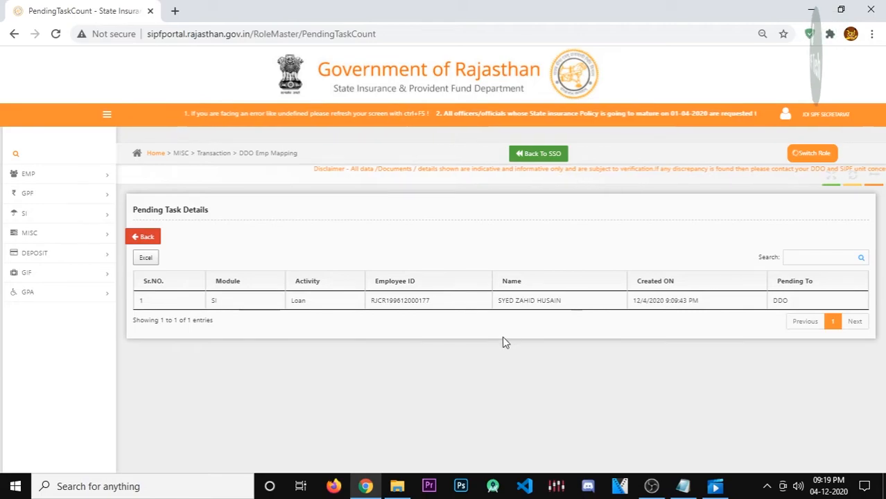
pyautogui.click(430, 305)
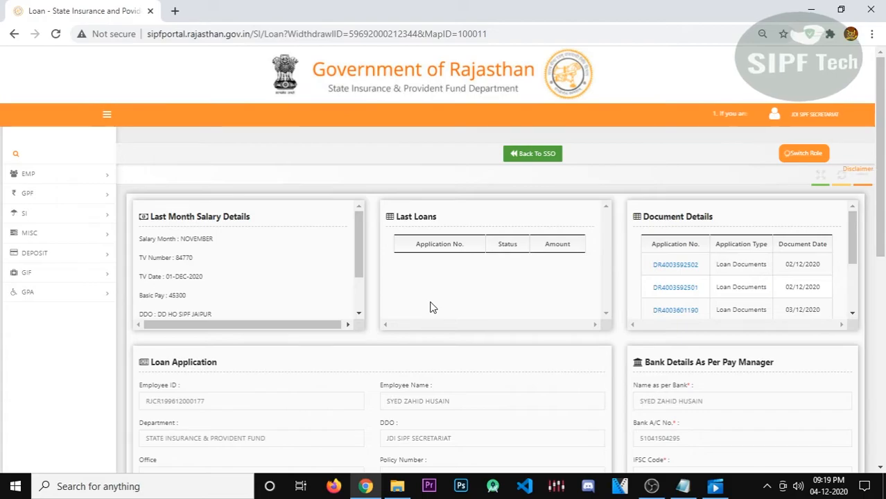
# - Accept the declaration at the bottom of the loan application
pyautogui.scroll(-5, 423, 331)
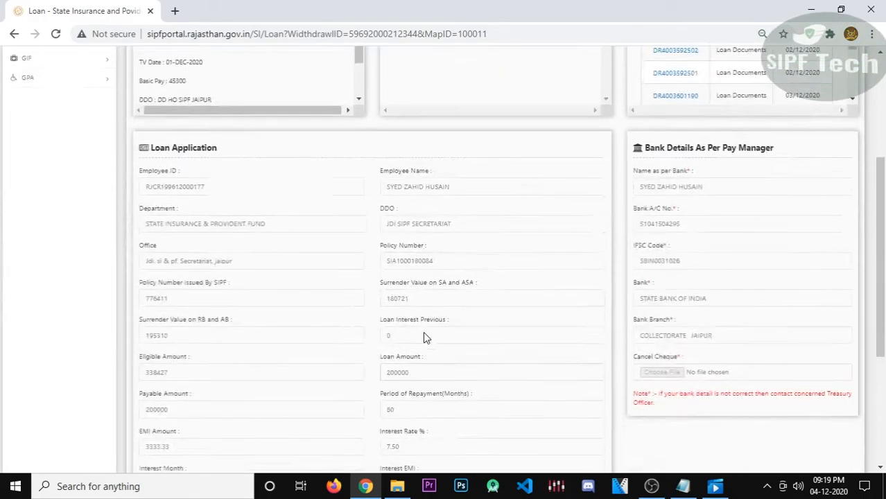
pyautogui.scroll(-2, 423, 332)
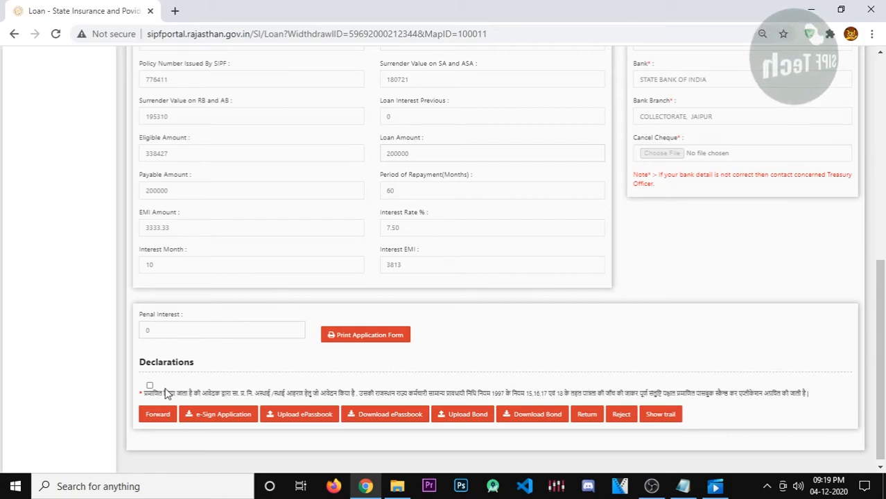
pyautogui.moveTo(145, 394); pyautogui.dragTo(812, 395)
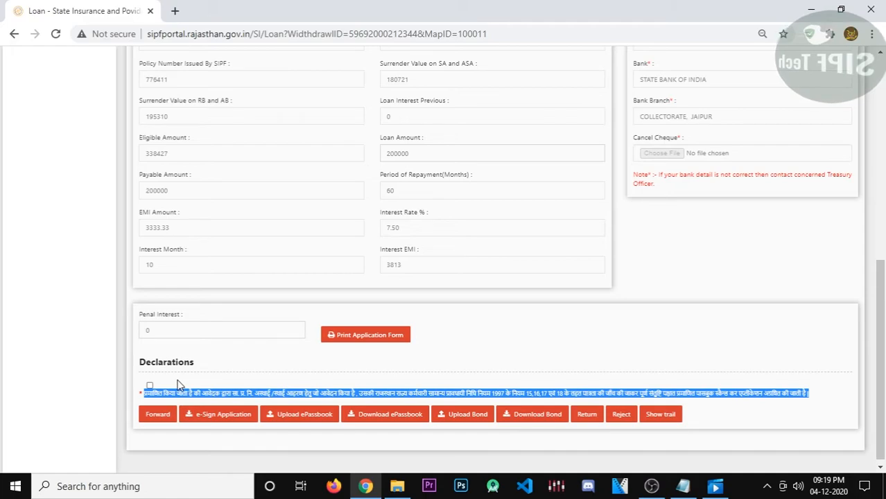
pyautogui.click(154, 393)
pyautogui.click(150, 387)
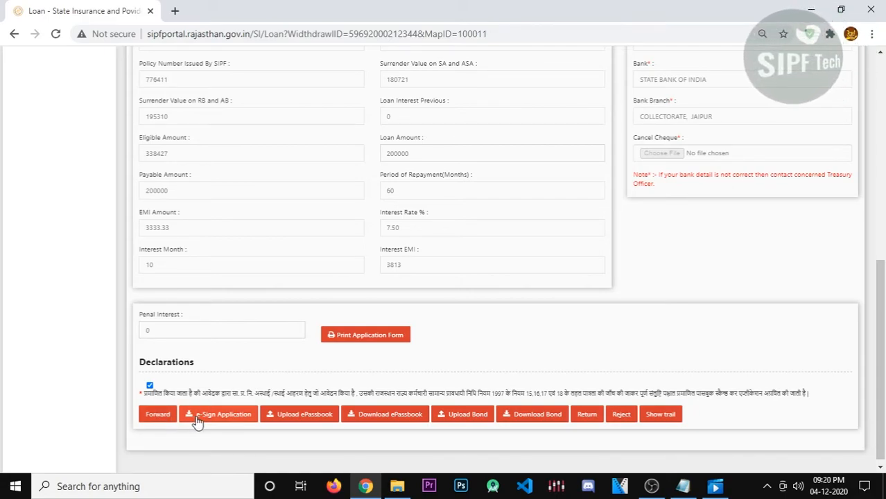
# - Forward the loan application, entering the OTP verification code to confirm
pyautogui.click(158, 416)
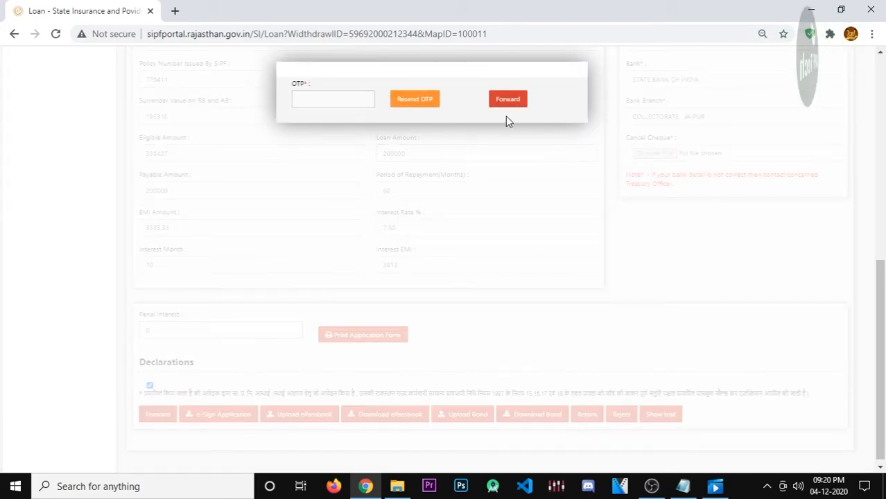
pyautogui.click(484, 151)
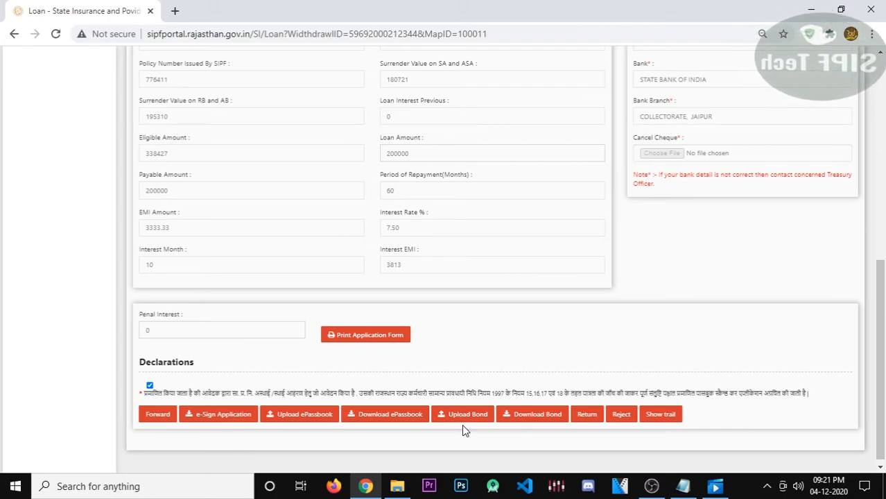
pyautogui.click(156, 415)
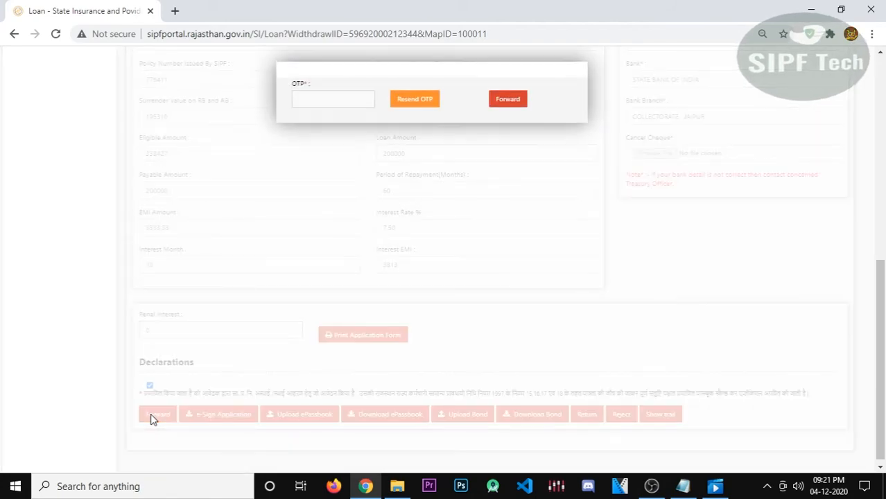
pyautogui.click(339, 103)
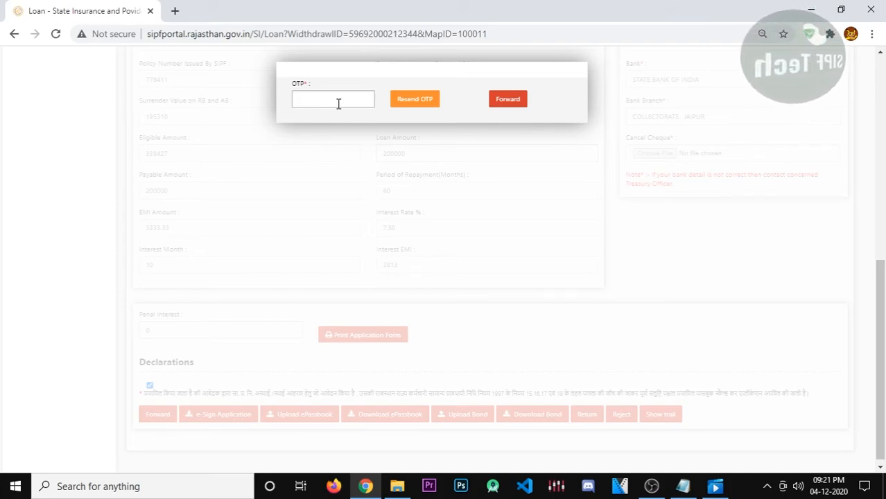
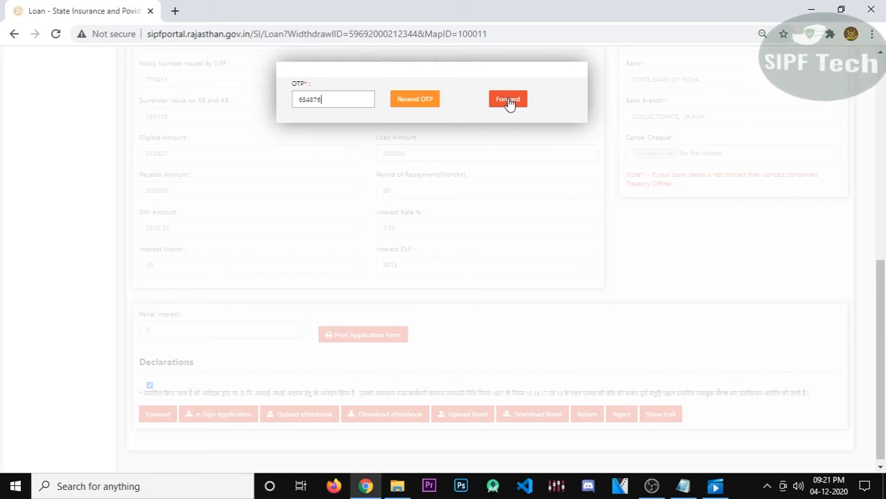
pyautogui.click(515, 170)
pyautogui.scroll(5, 515, 170)
pyautogui.scroll(2, 515, 170)
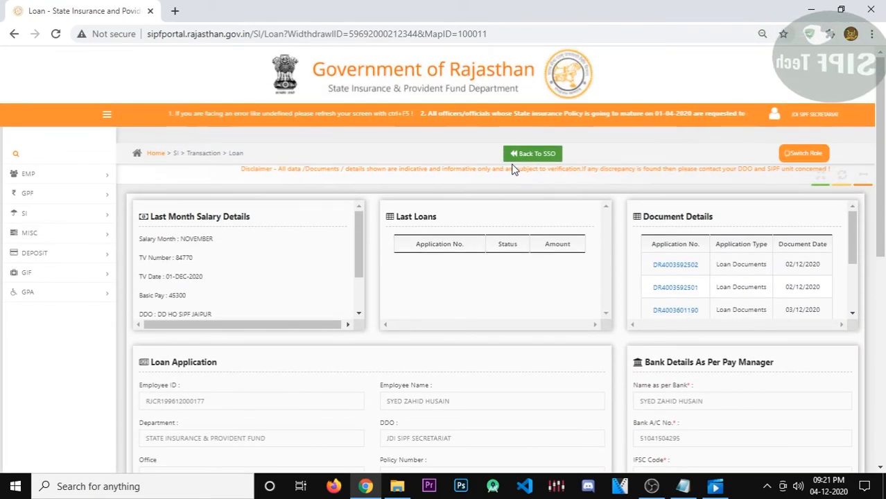
pyautogui.scroll(-2, 514, 165)
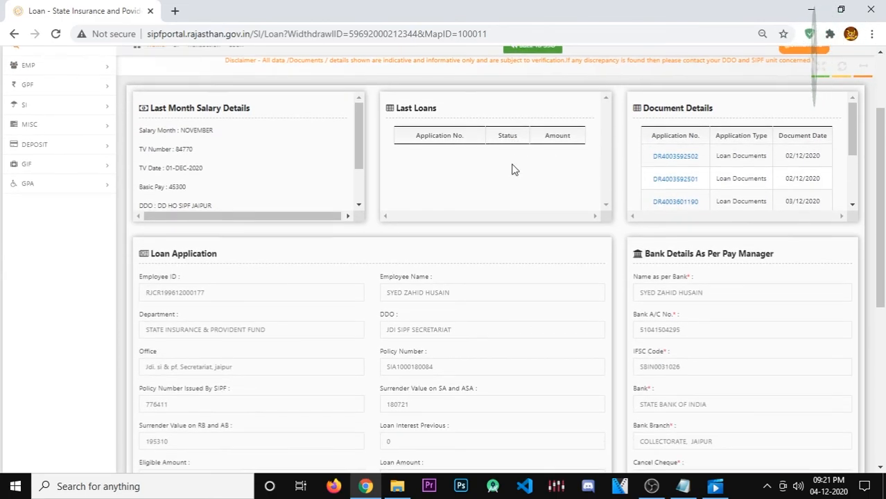